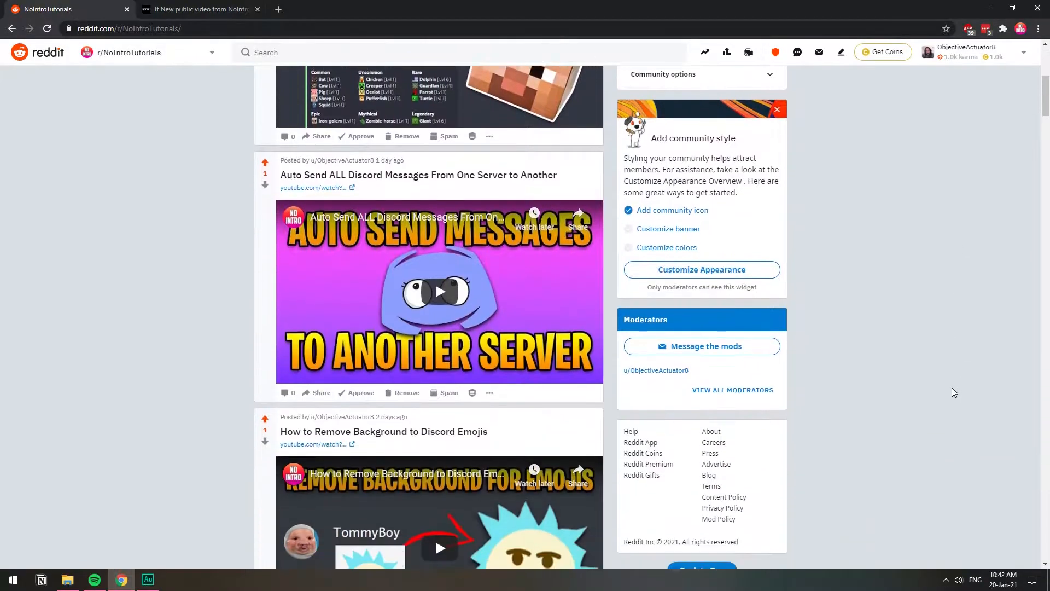
scroll(951, 391, "down", 2)
scroll(949, 394, "down", 2)
scroll(949, 389, "down", 5)
scroll(945, 394, "down", 2)
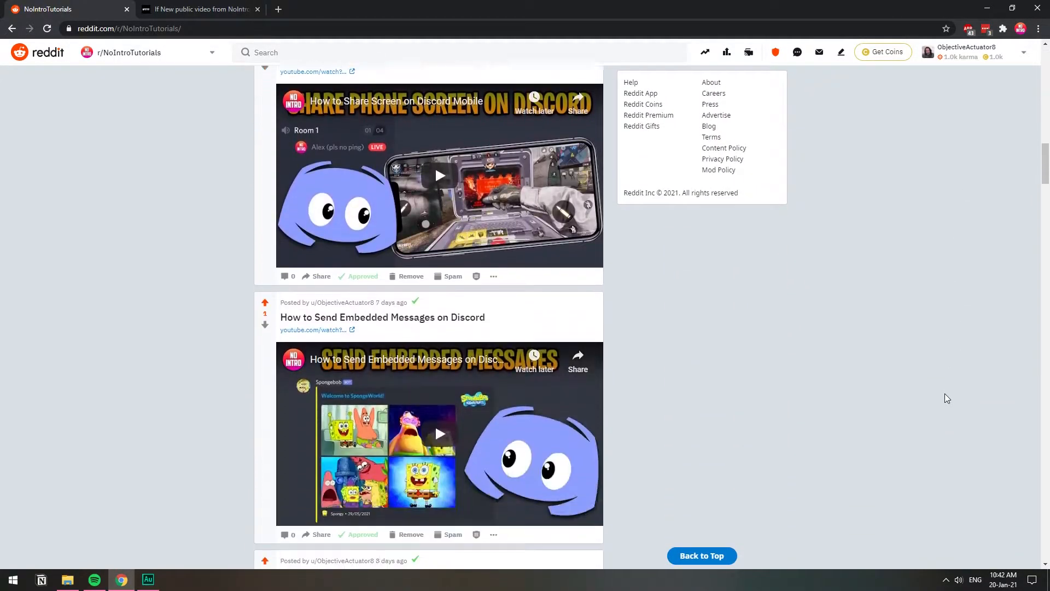
scroll(945, 393, "down", 2)
scroll(946, 394, "down", 3)
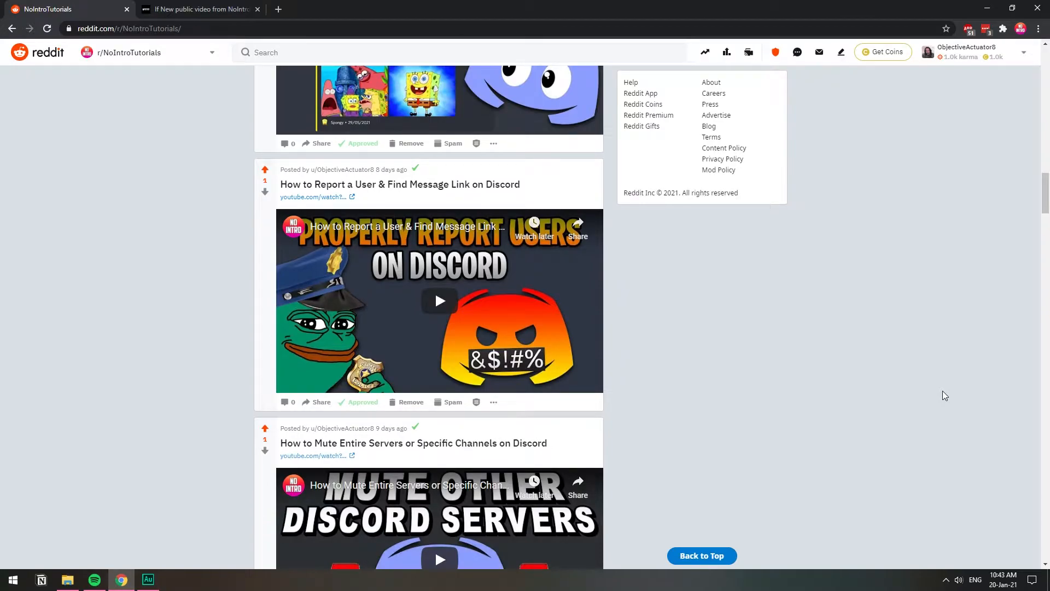
scroll(943, 391, "down", 3)
scroll(943, 390, "down", 3)
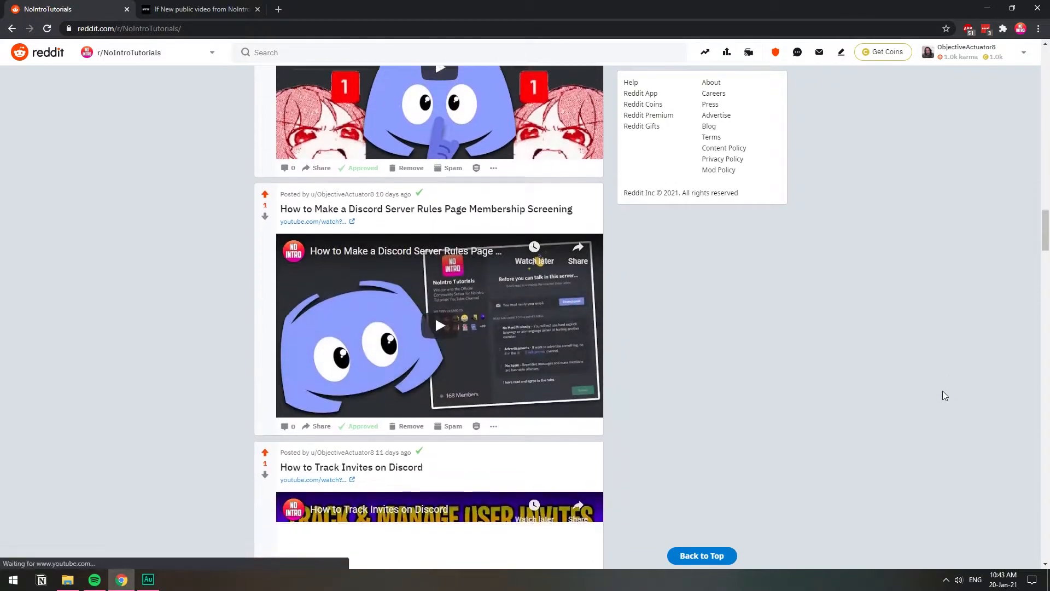
scroll(943, 390, "down", 3)
scroll(943, 390, "down", 3)
scroll(942, 391, "down", 3)
scroll(943, 390, "down", 3)
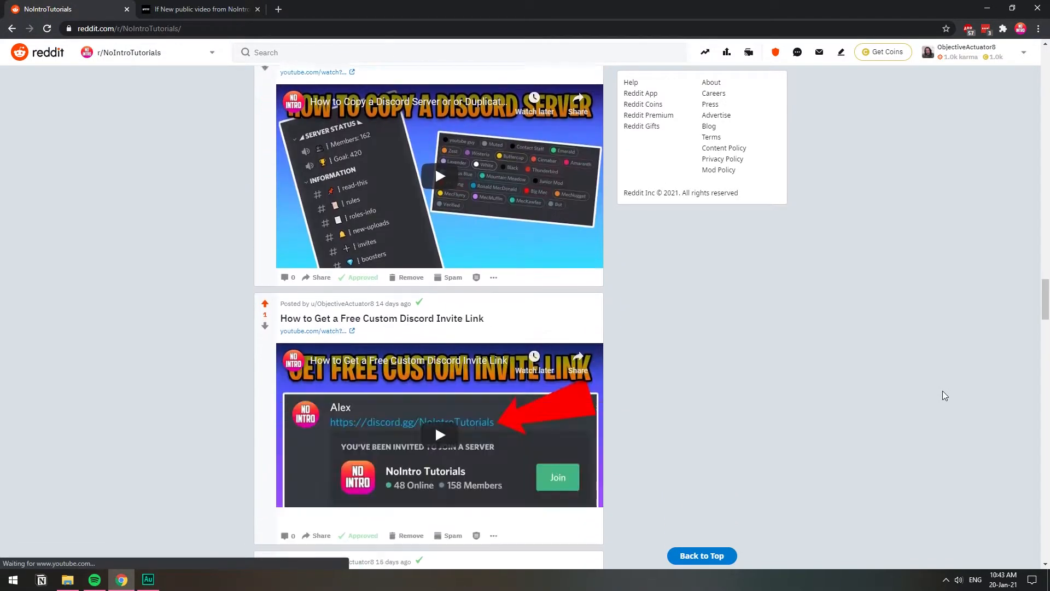
scroll(942, 391, "down", 5)
scroll(942, 391, "down", 1)
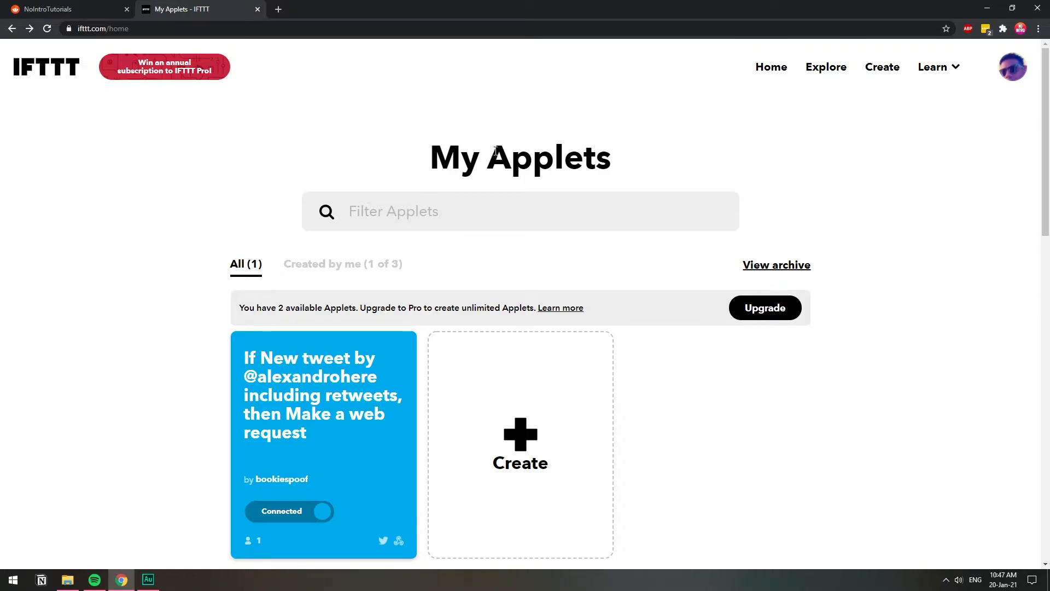
- Start building a new applet from the Applets page
left_click_drag(496, 151, 606, 152)
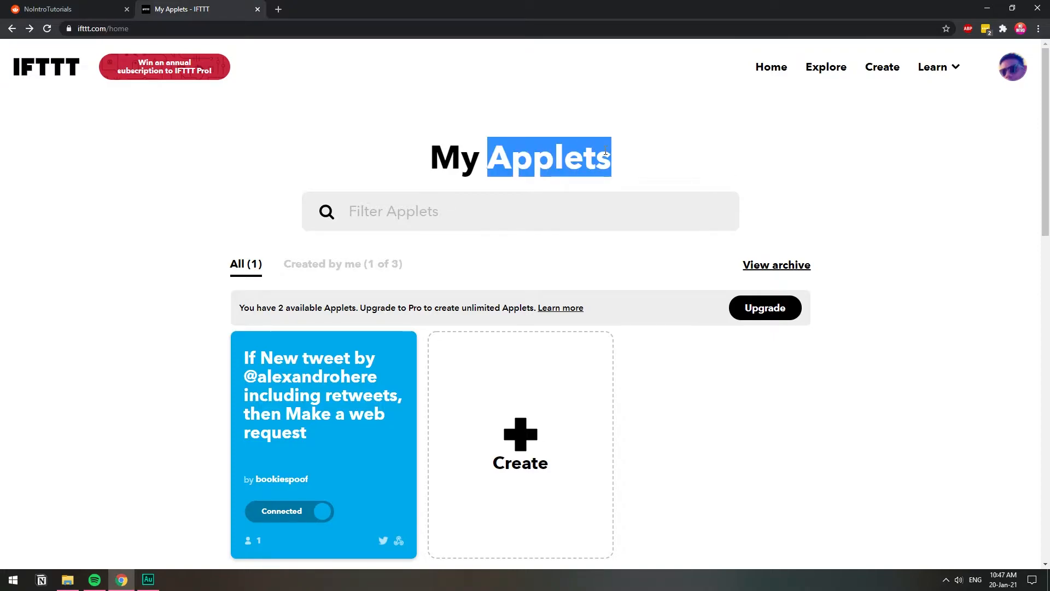
left_click(606, 152)
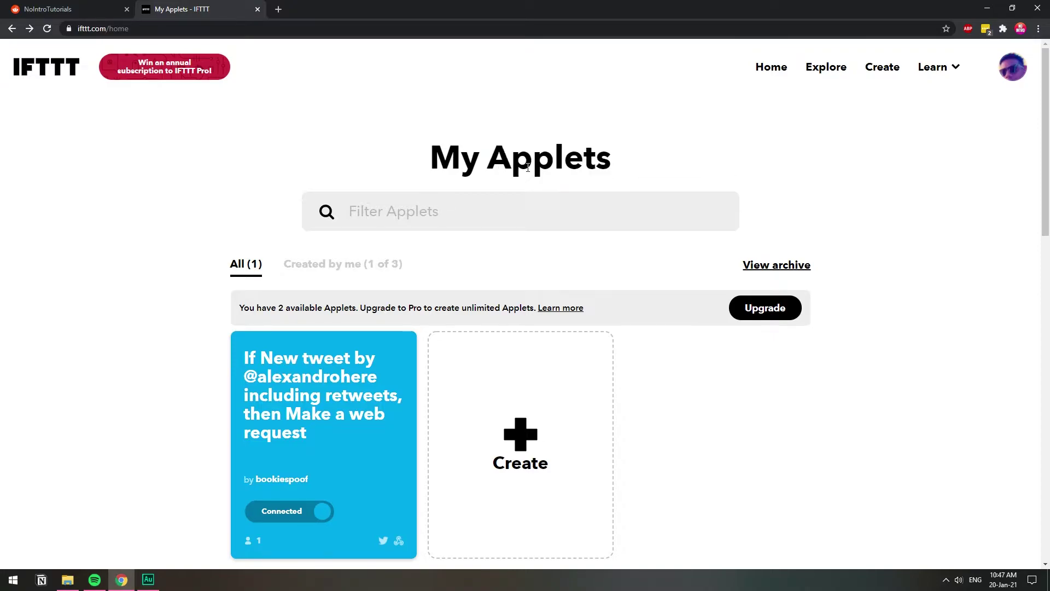
left_click(877, 71)
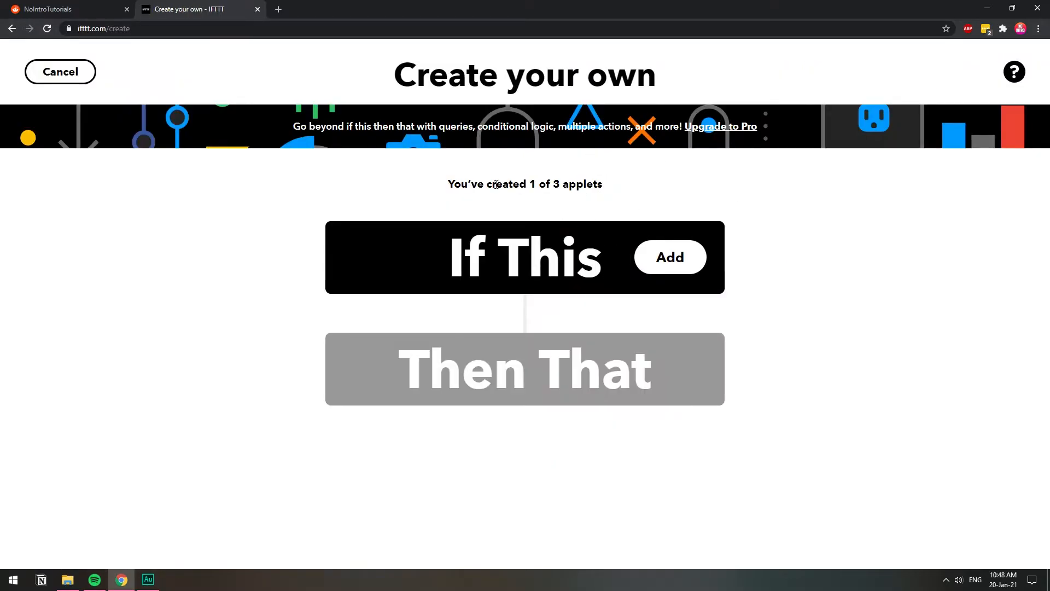
- Set the If trigger to YouTube's 'New public video uploaded by you'
left_click(665, 261)
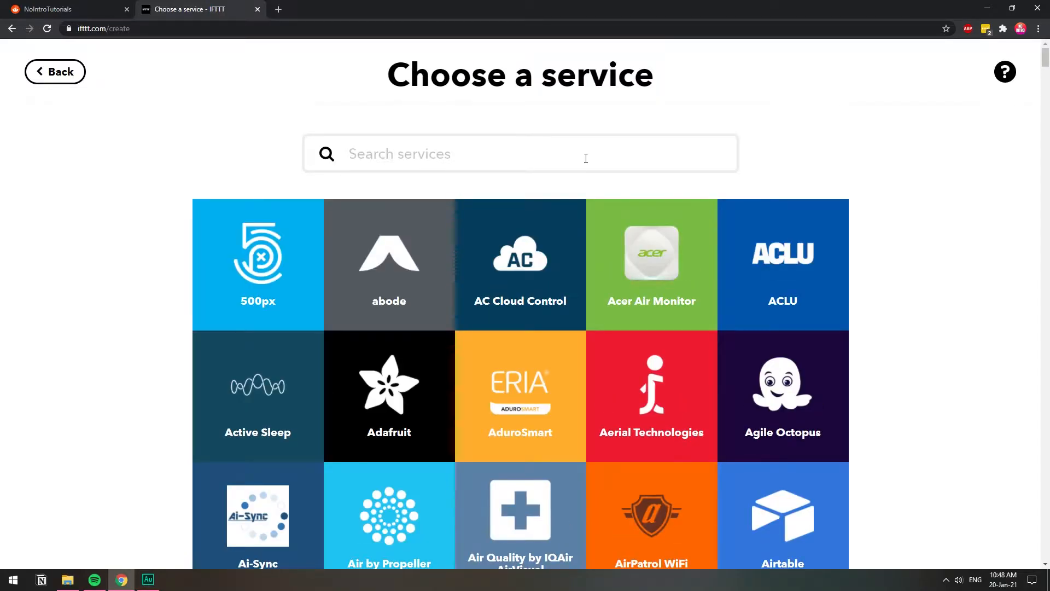
type("yo")
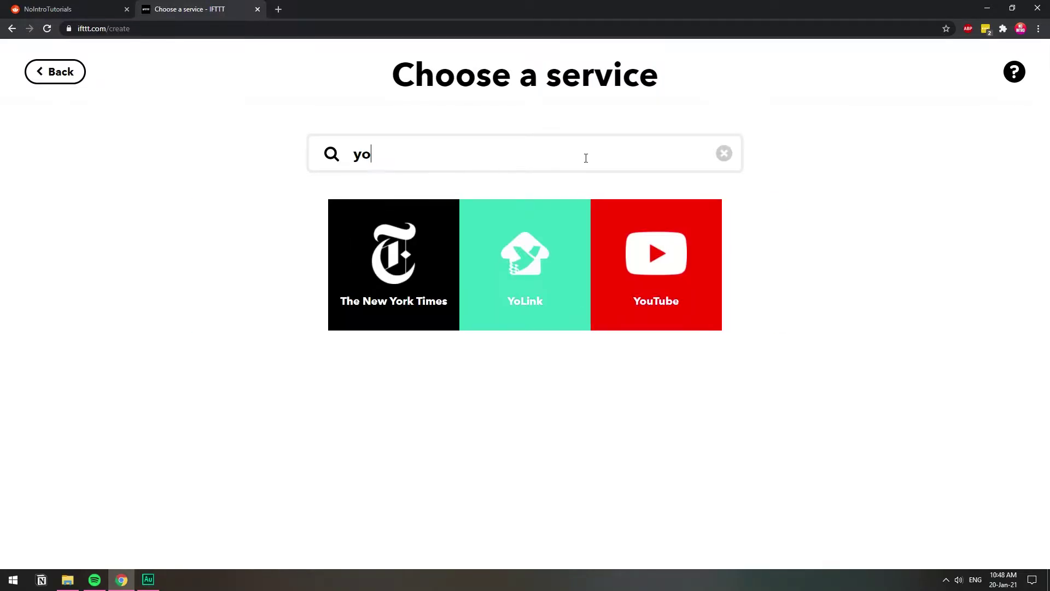
left_click(686, 268)
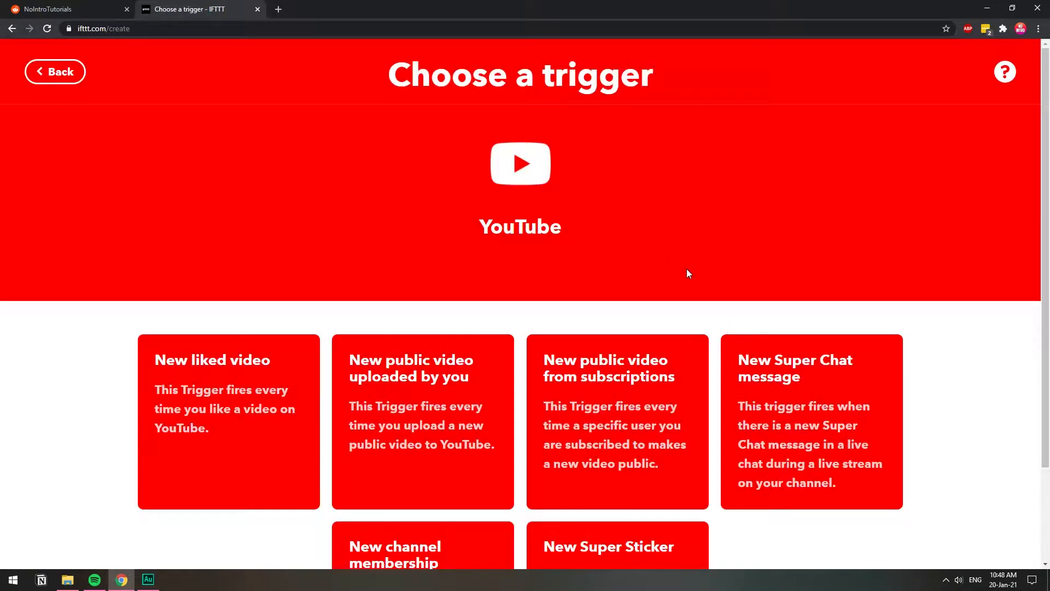
scroll(791, 246, "down", 3)
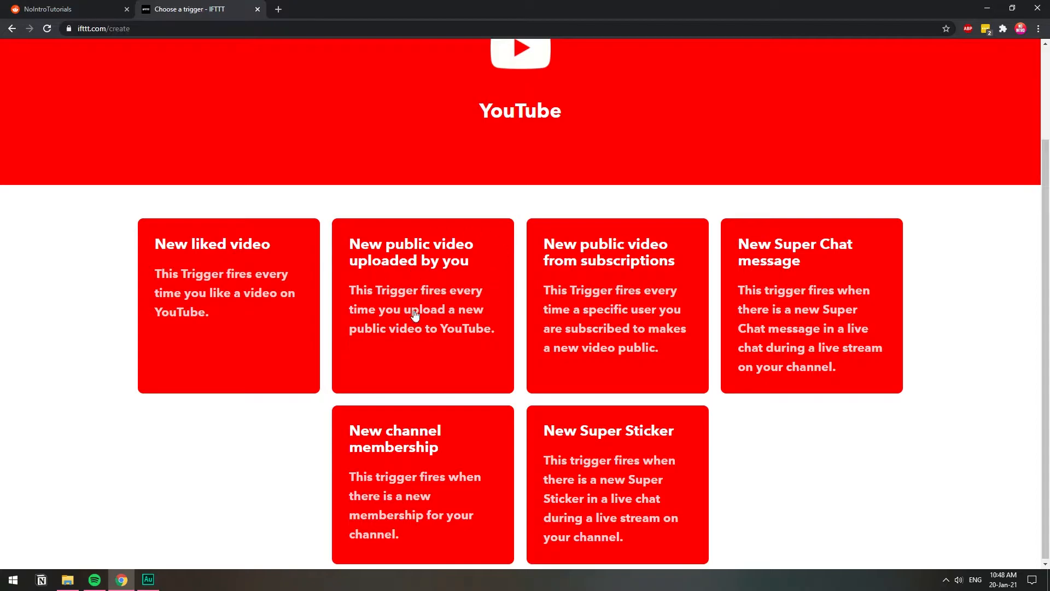
left_click(435, 284)
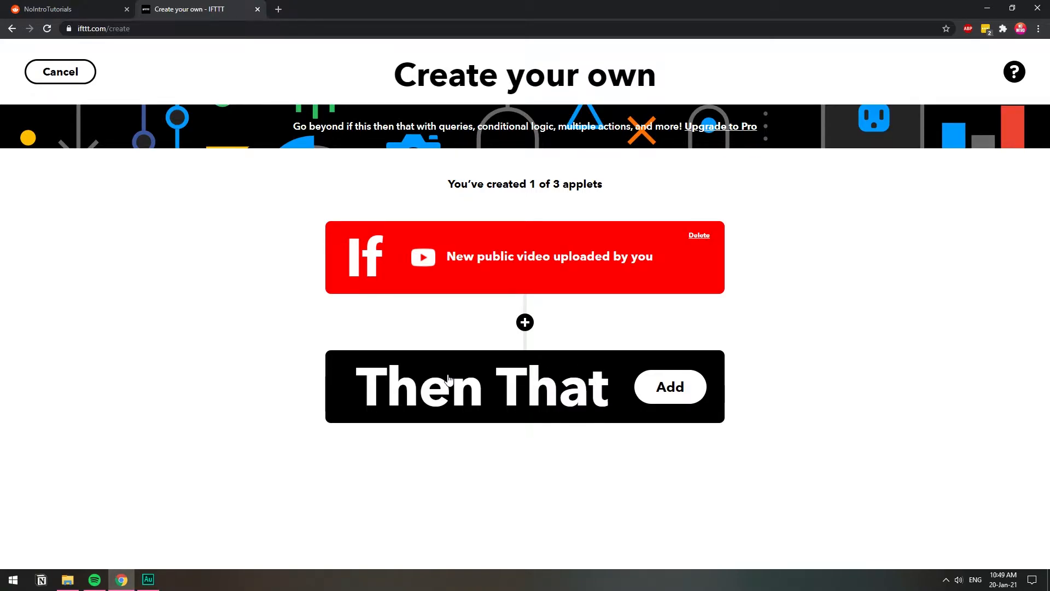
- Set the Then action to reddit's 'Submit a new link'
left_click(674, 391)
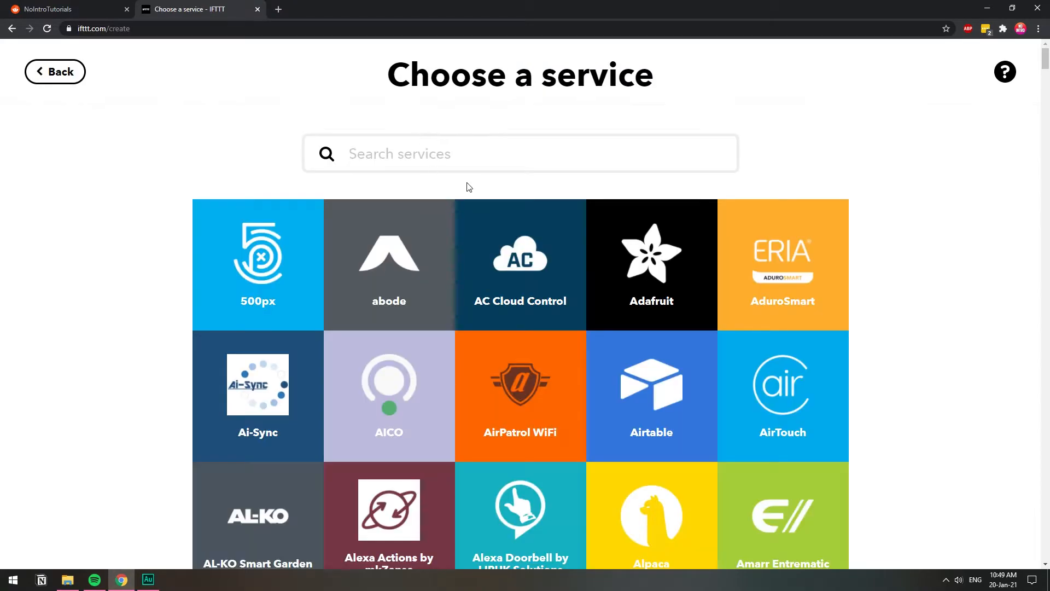
type("re")
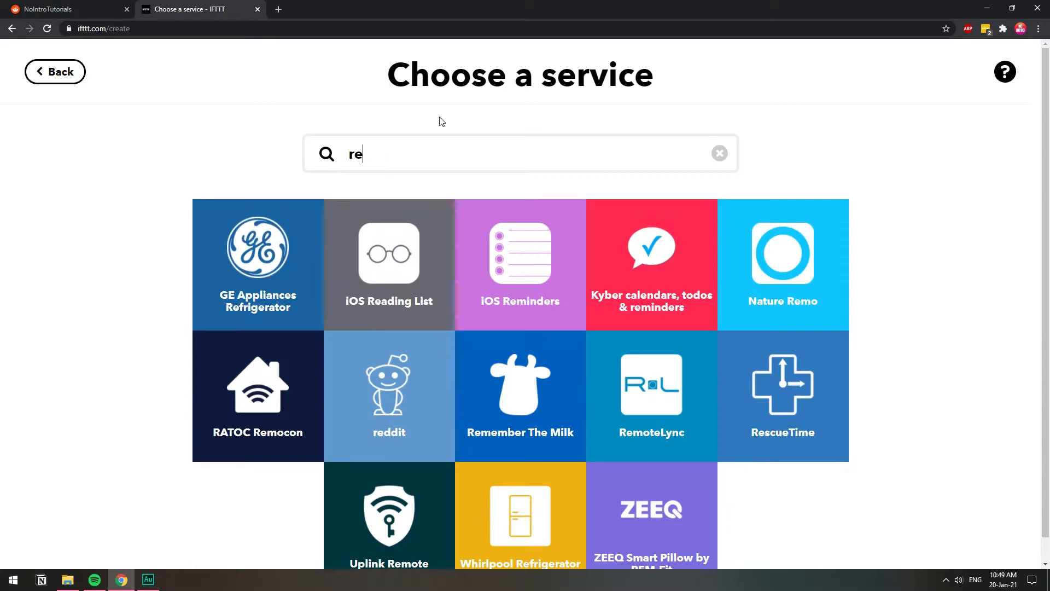
type("d")
left_click(495, 250)
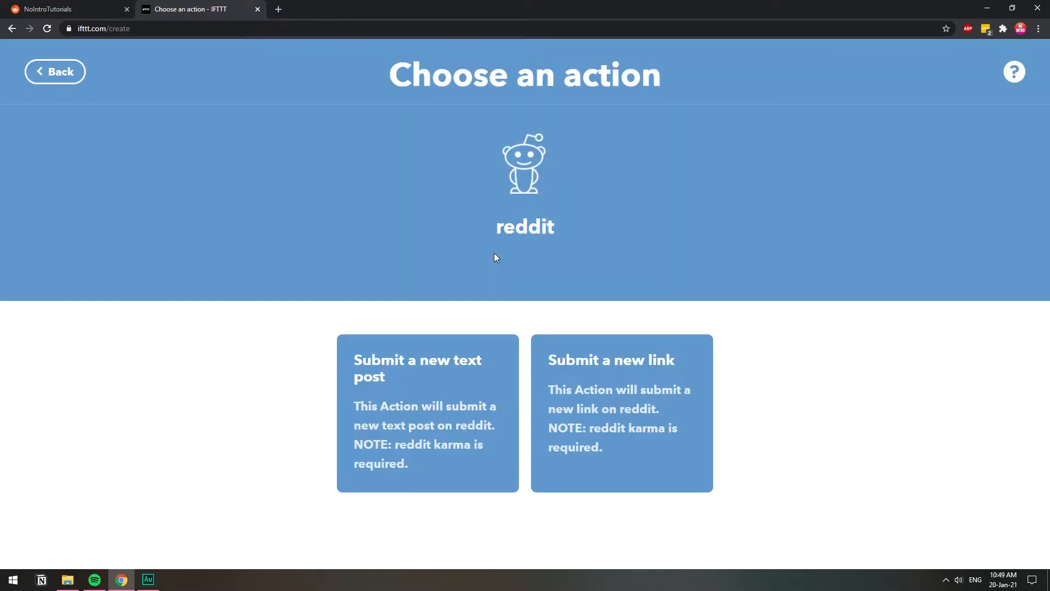
left_click(596, 382)
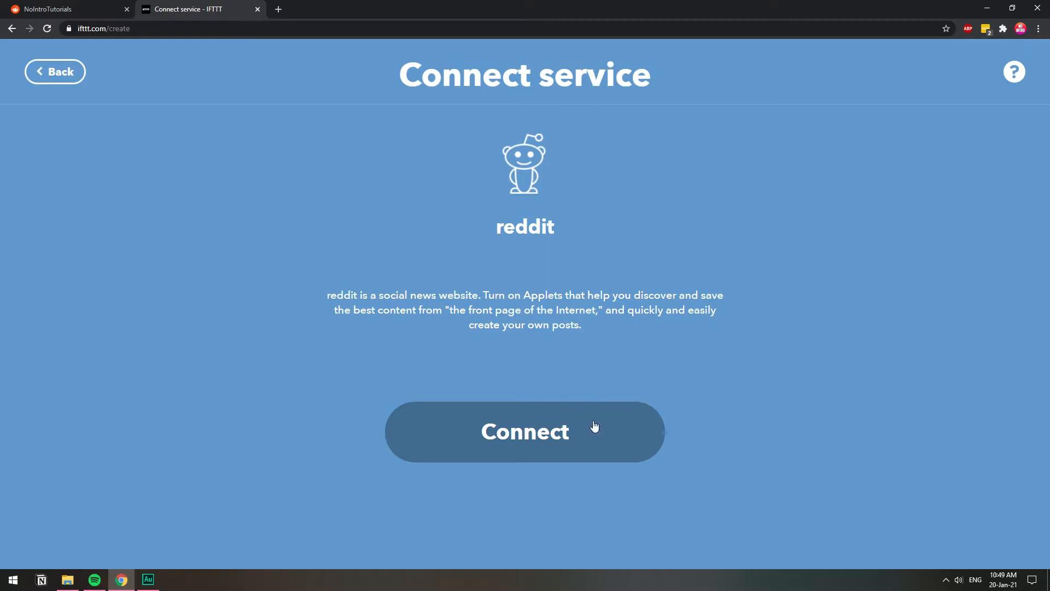
- Connect the reddit account to IFTTT and allow its permissions
key("ctrl+shift+Tab")
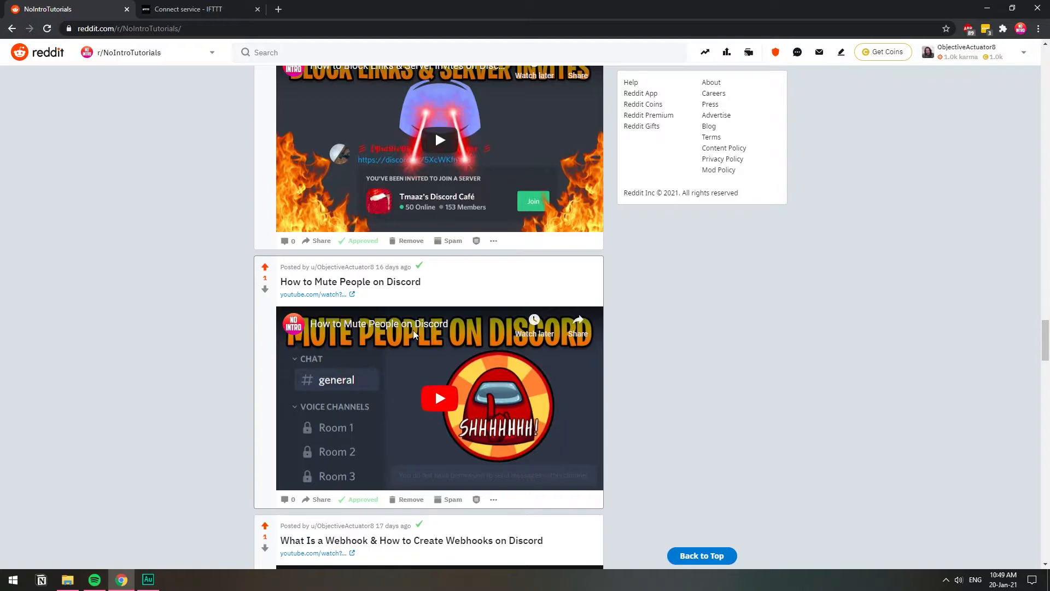
key("ctrl+Tab")
left_click(553, 435)
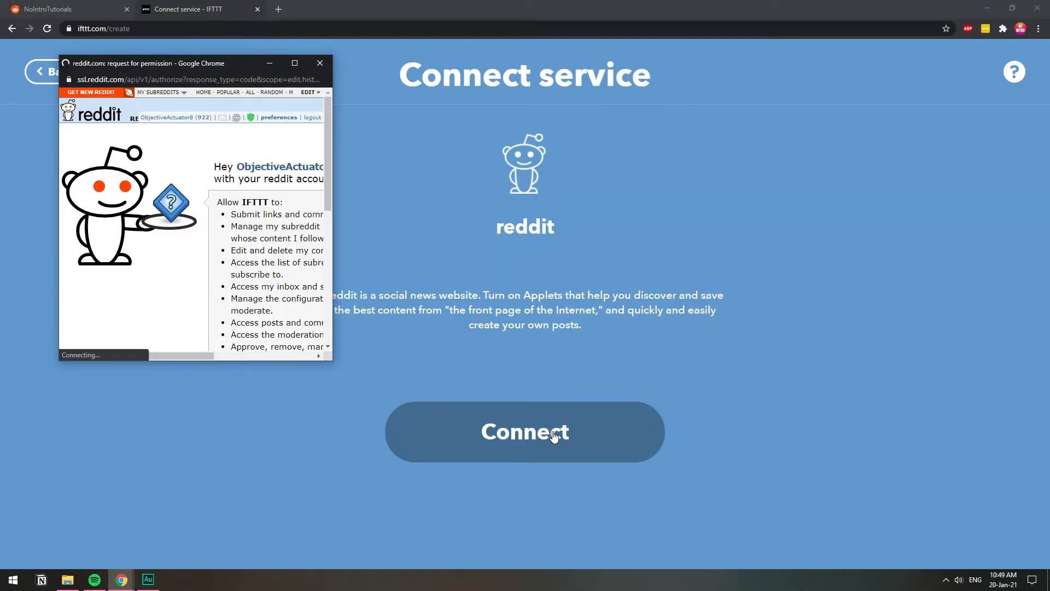
left_click_drag(332, 246, 590, 246)
left_click_drag(584, 177, 582, 271)
left_click(265, 278)
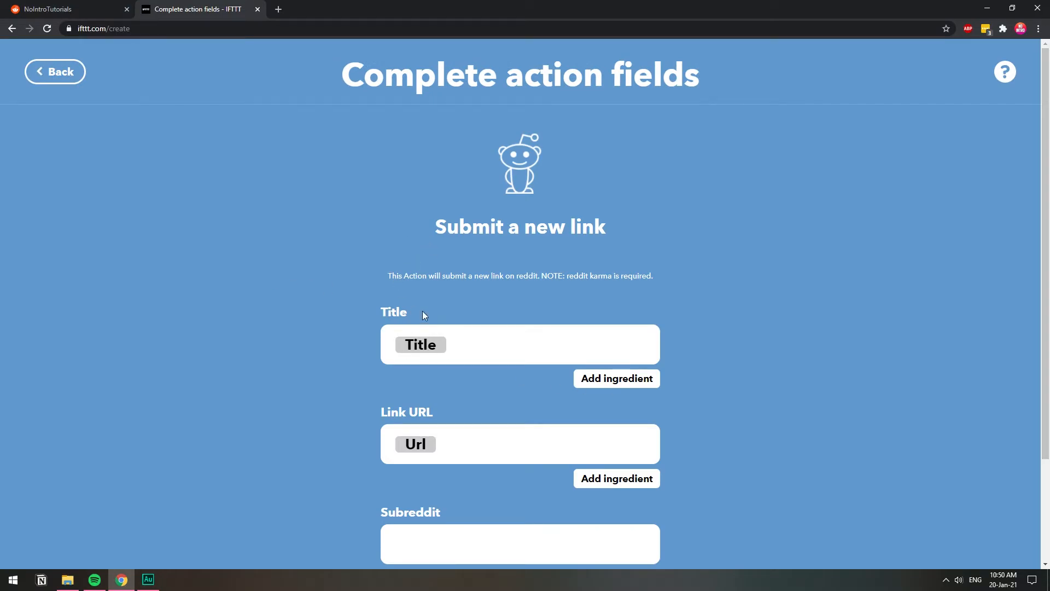
scroll(422, 315, "down", 2)
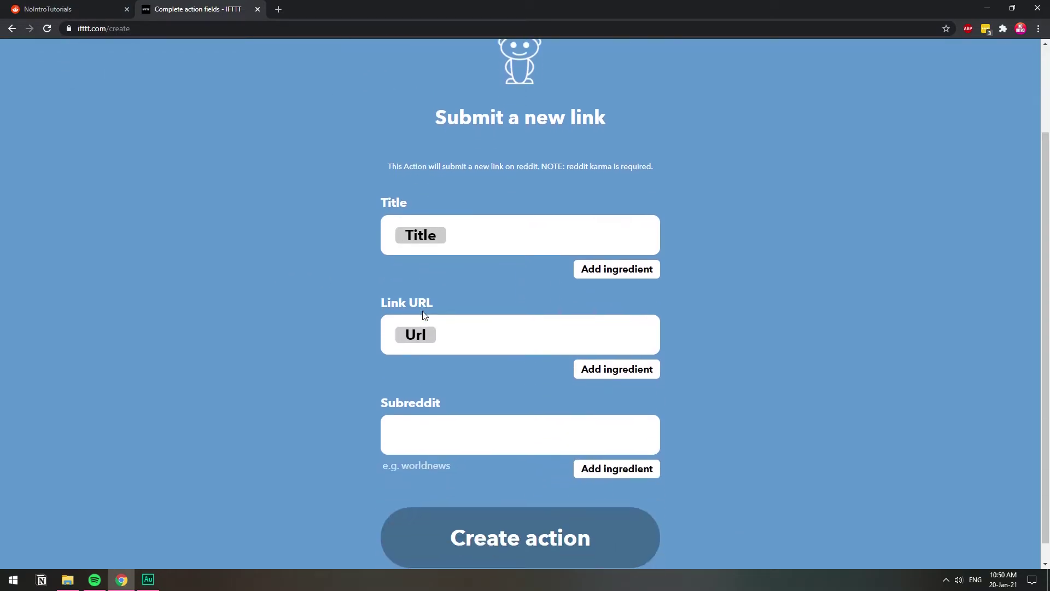
- Fill Title and Link URL with the Title and Url ingredients
left_click(420, 231)
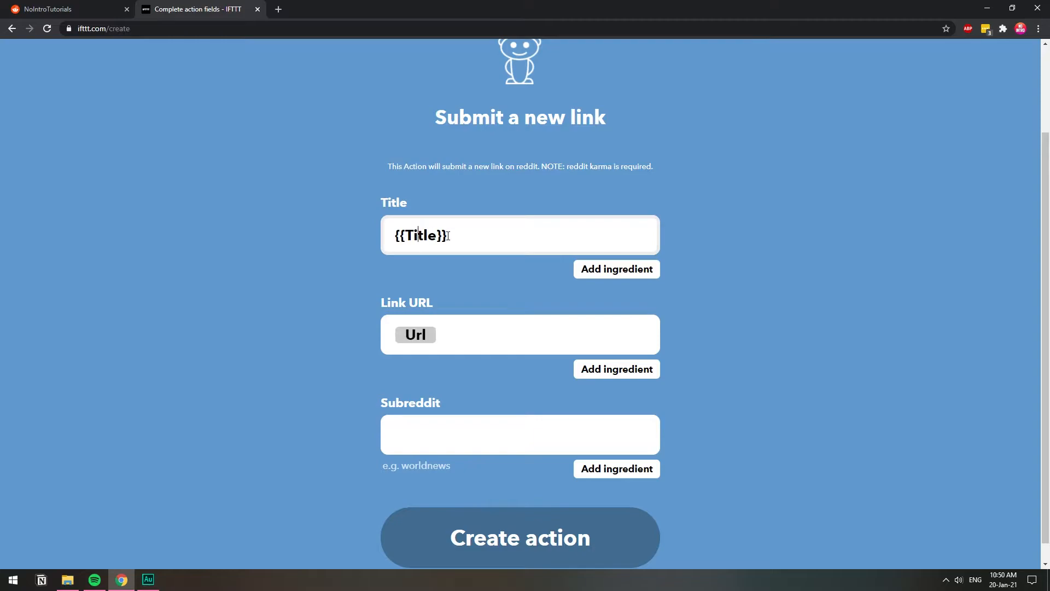
left_click(400, 335)
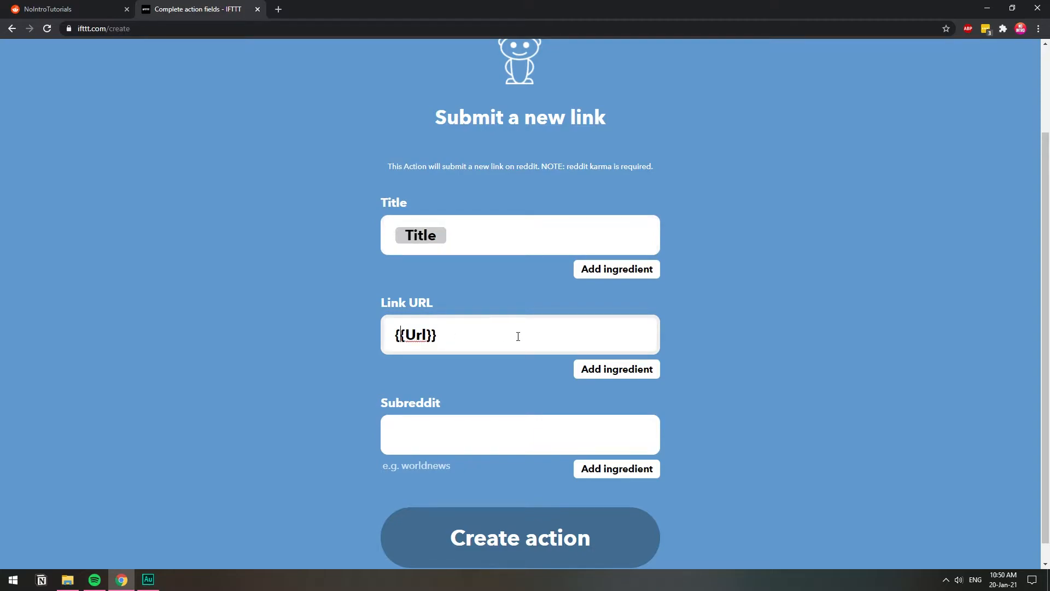
left_click(793, 364)
scroll(738, 386, "down", 1)
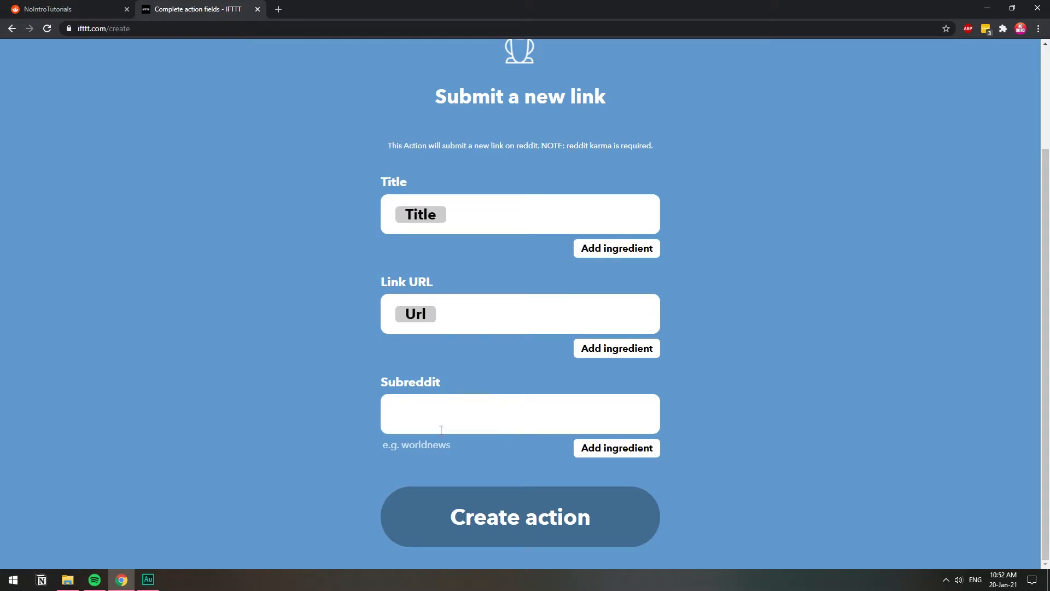
- Copy NoIntroTutorials from Reddit's address into Subreddit and create the action
left_click(25, 6)
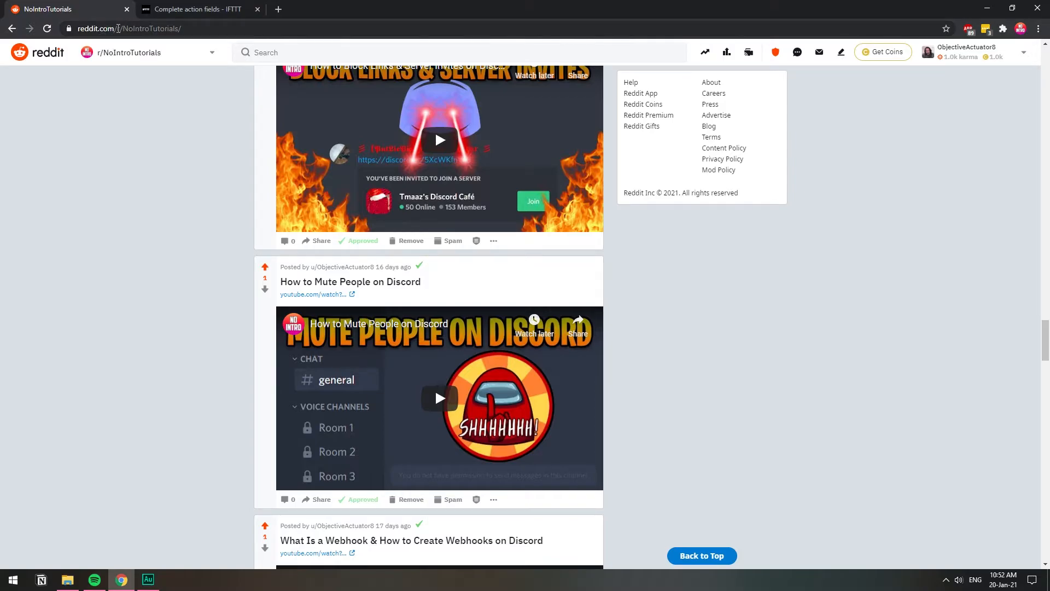
left_click(126, 28)
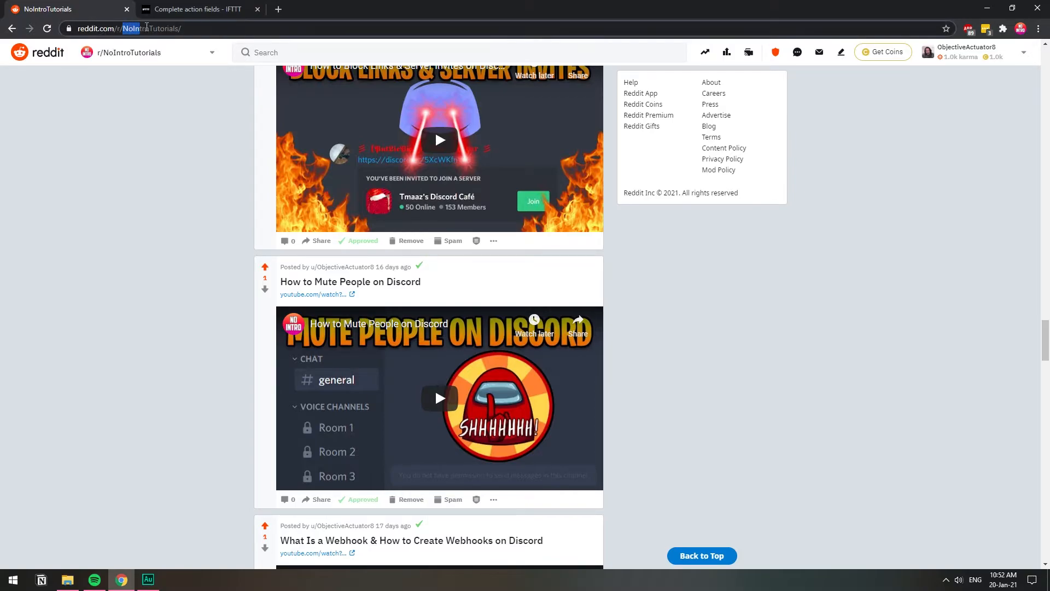
left_click_drag(166, 29, 224, 29)
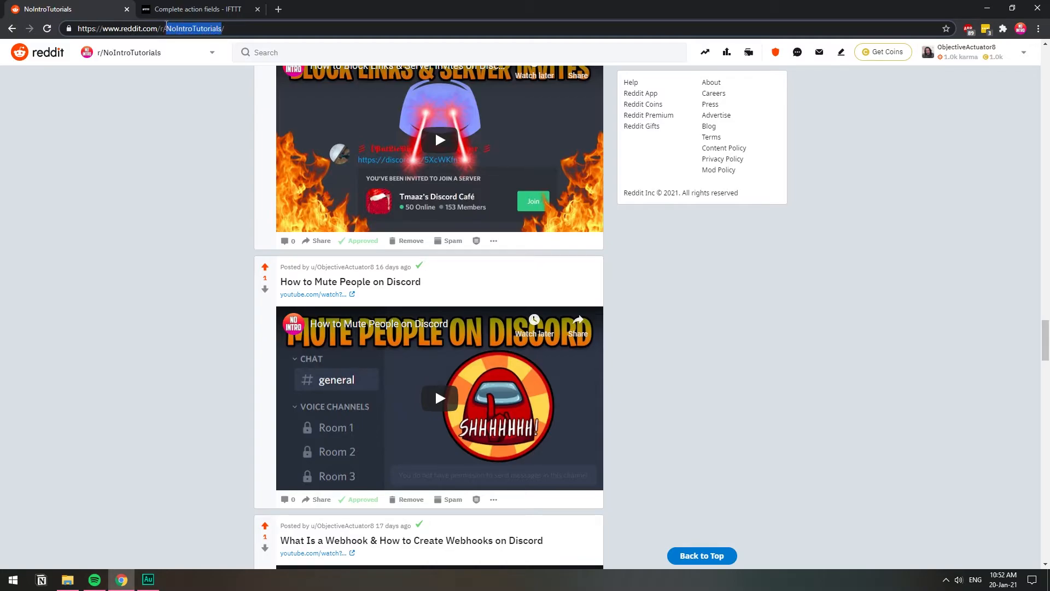
left_click(218, 8)
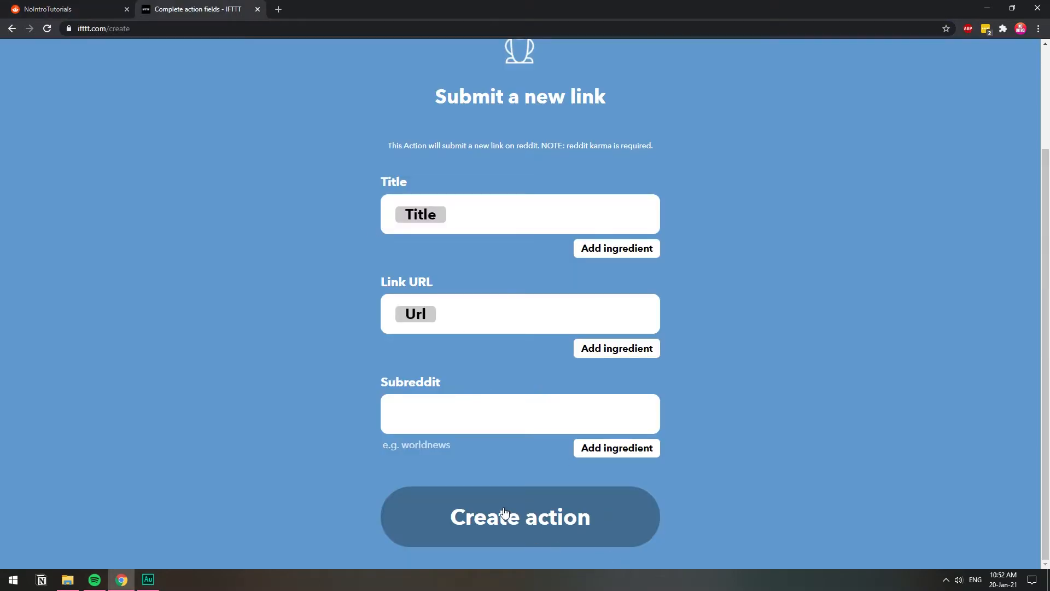
left_click(425, 405)
type("NoIntroTutorials")
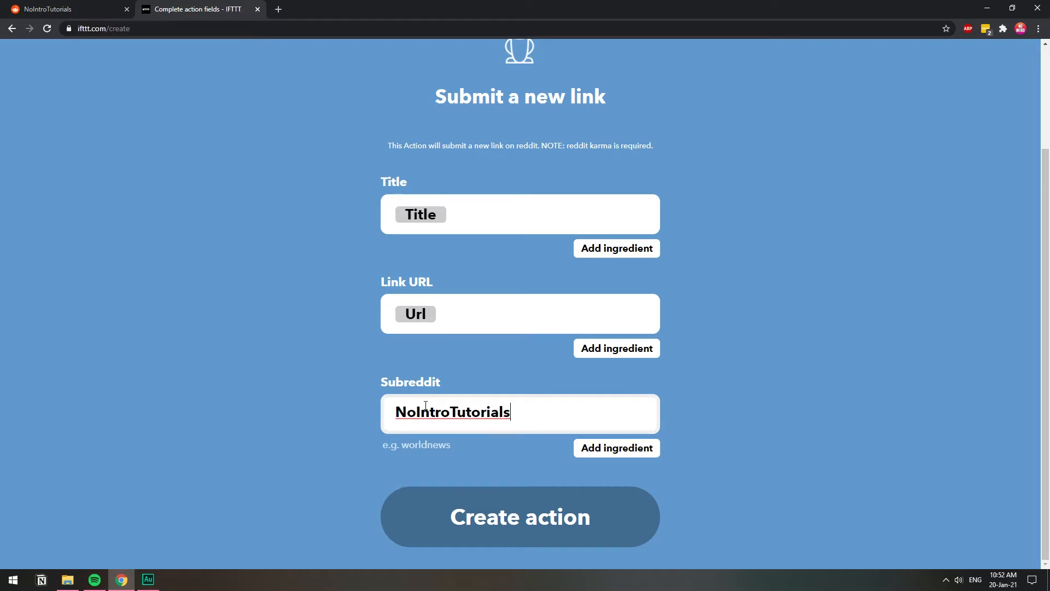
left_click(525, 510)
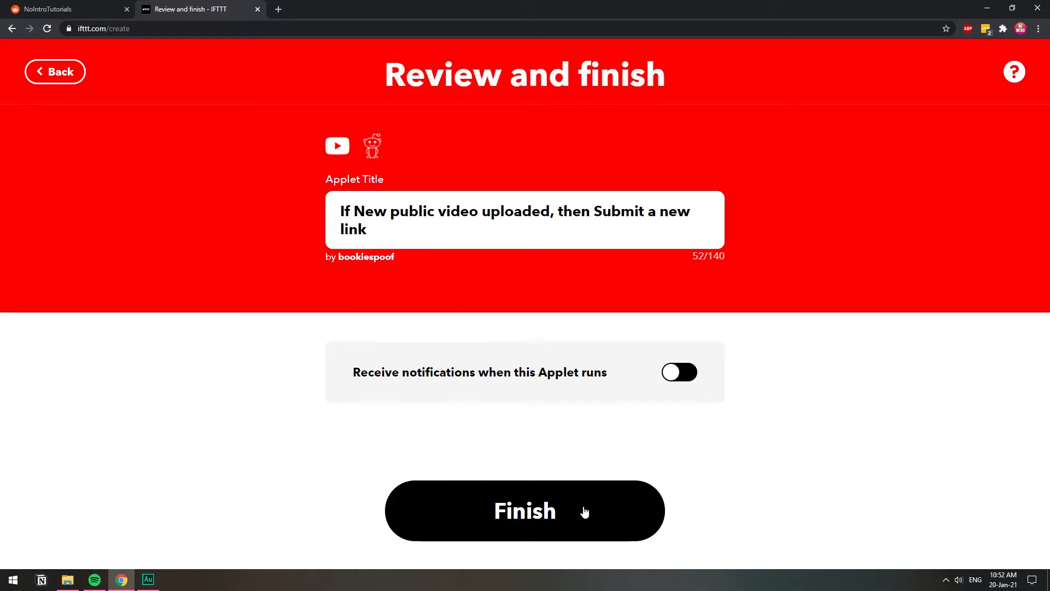
- Finish the applet so it is Connected and show its settings page
left_click(585, 513)
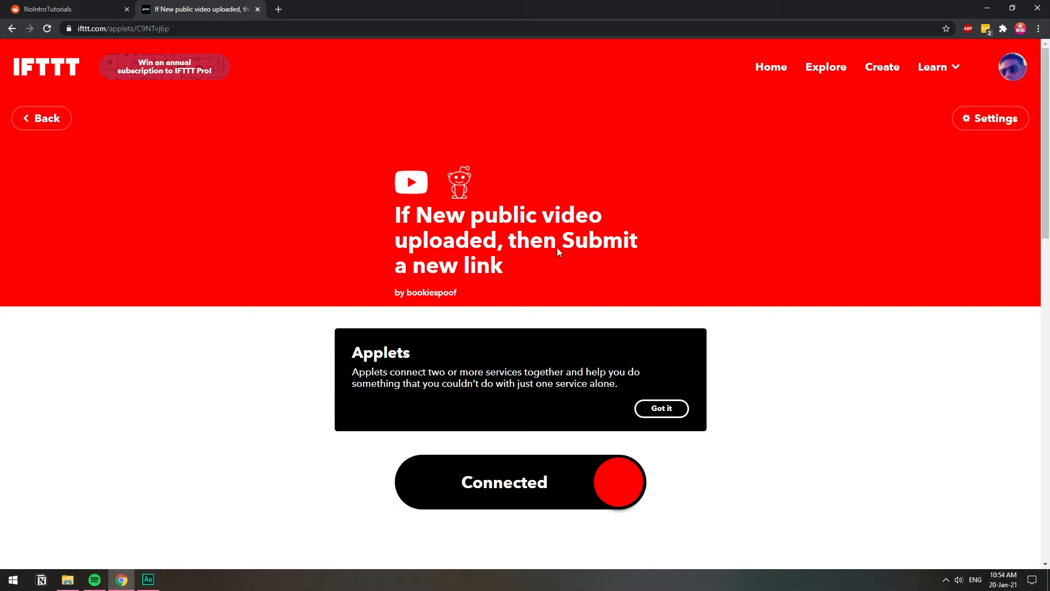
left_click(967, 119)
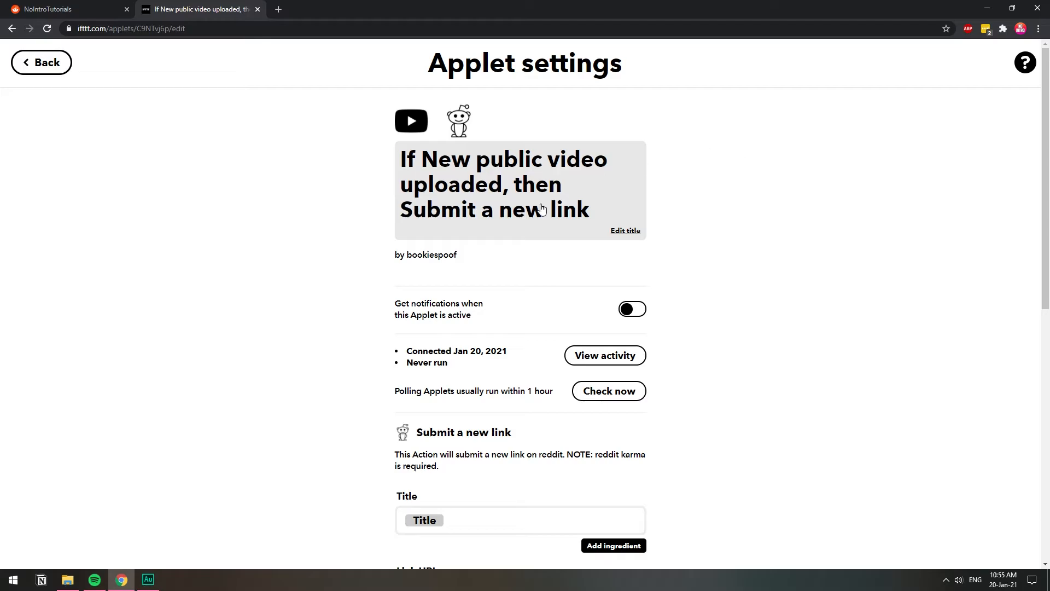
scroll(907, 277, "down", 1)
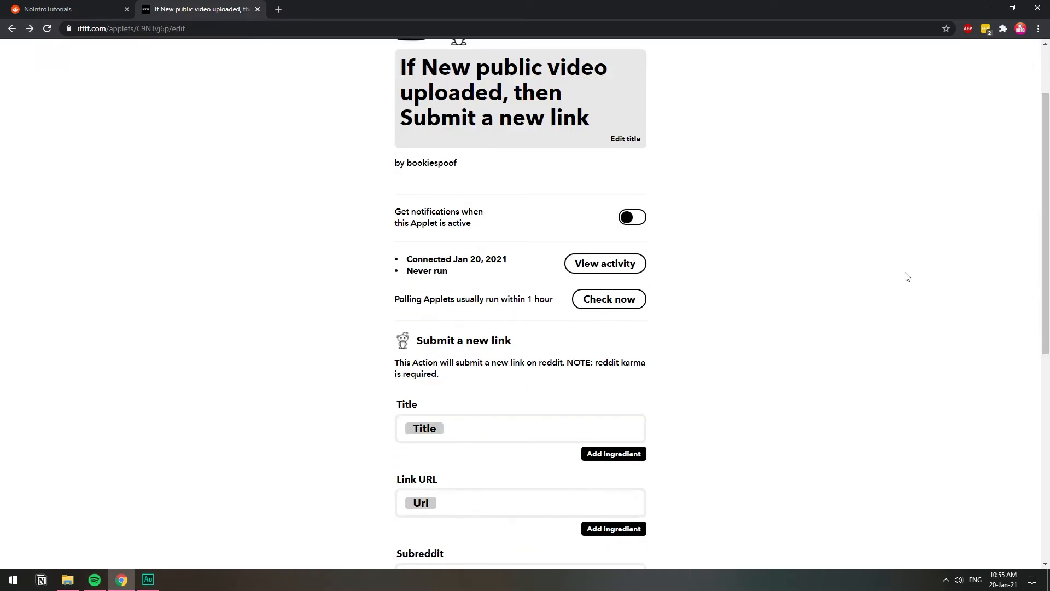
- View the new applet's activity, highlighting its 'Applet turned on' entry
left_click(593, 270)
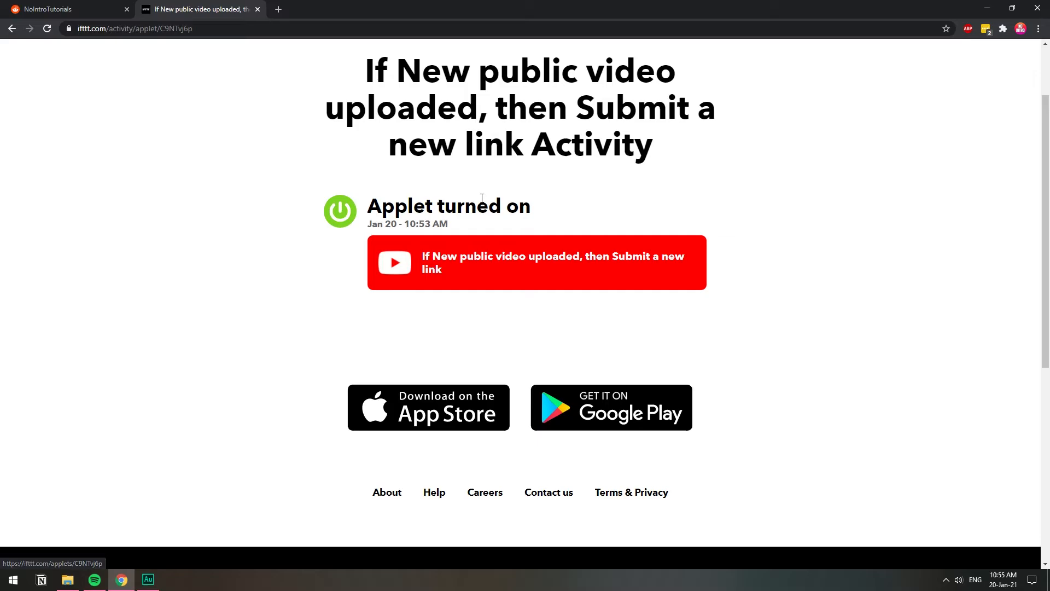
left_click_drag(408, 208, 516, 210)
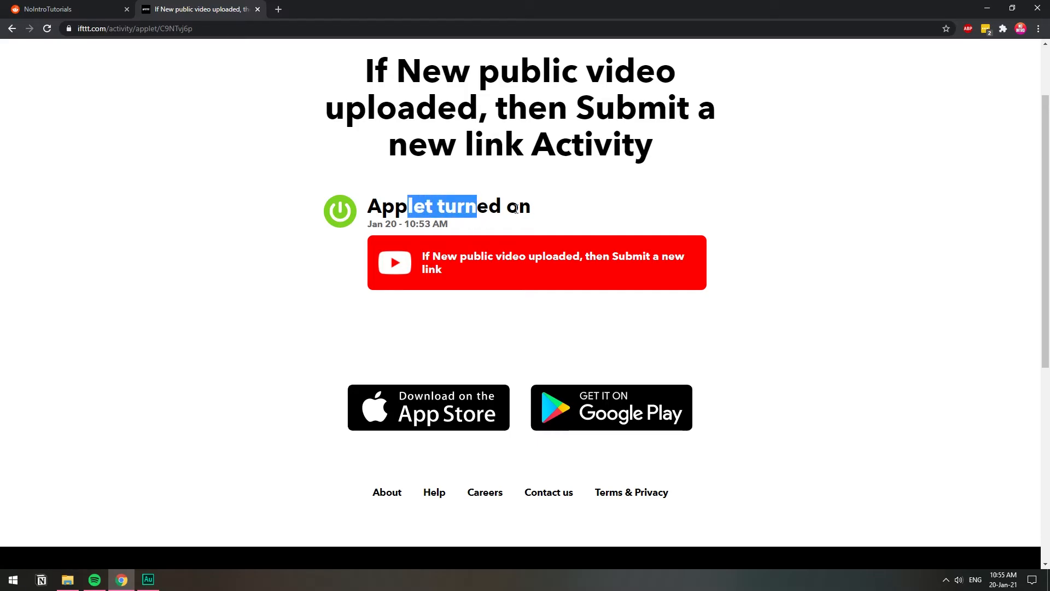
scroll(516, 210, "up", 1)
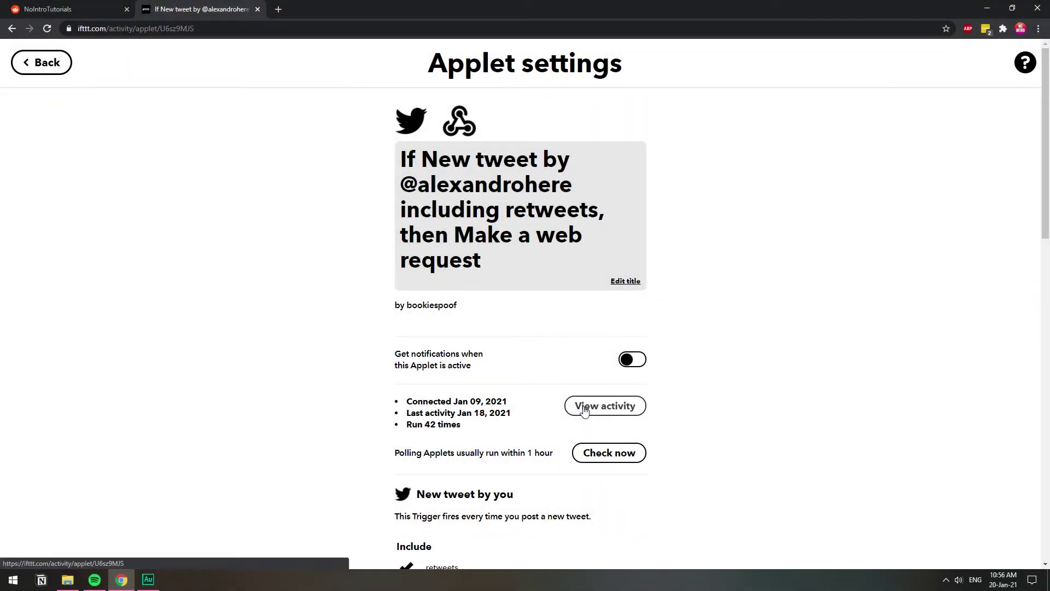
- Review the older Twitter applet's run history, highlighting an 'Applet ran' entry
left_click(585, 411)
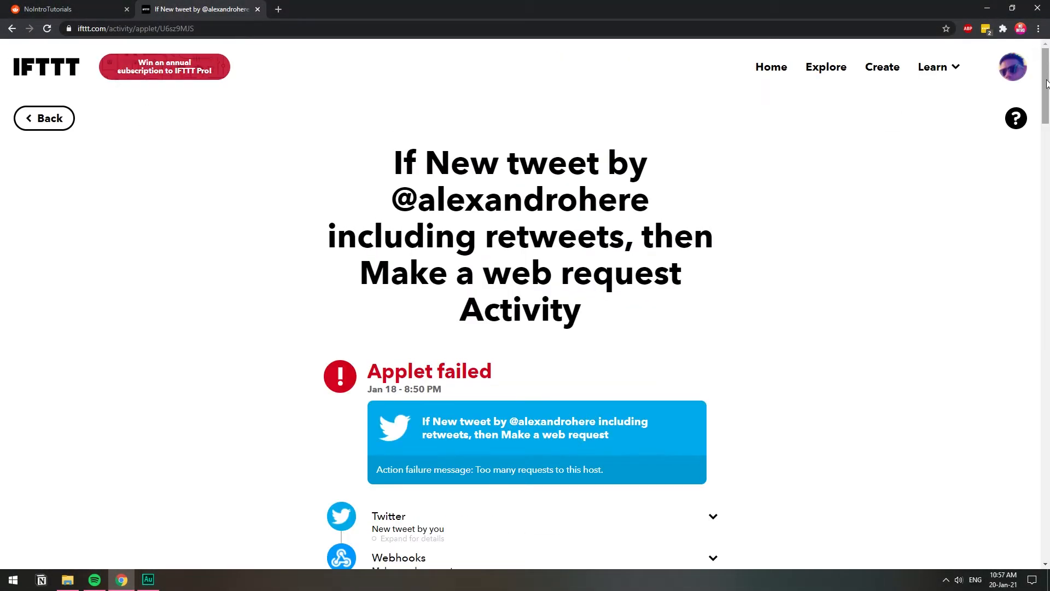
left_click_drag(1047, 79, 1046, 109)
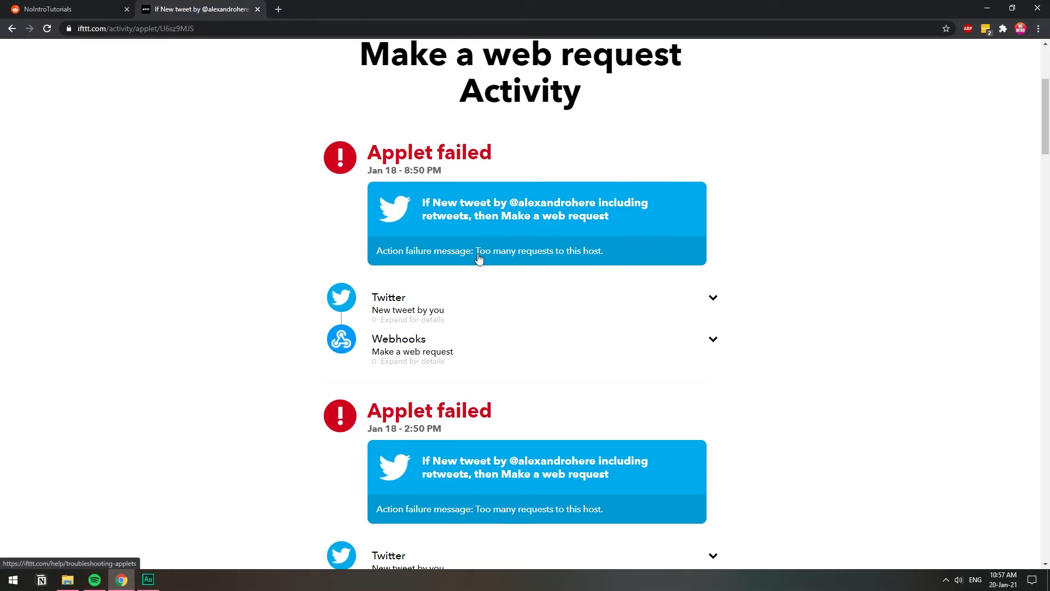
mouse_move(1047, 125)
left_mouse_down()
mouse_move(1048, 166)
mouse_move(996, 345)
left_mouse_up()
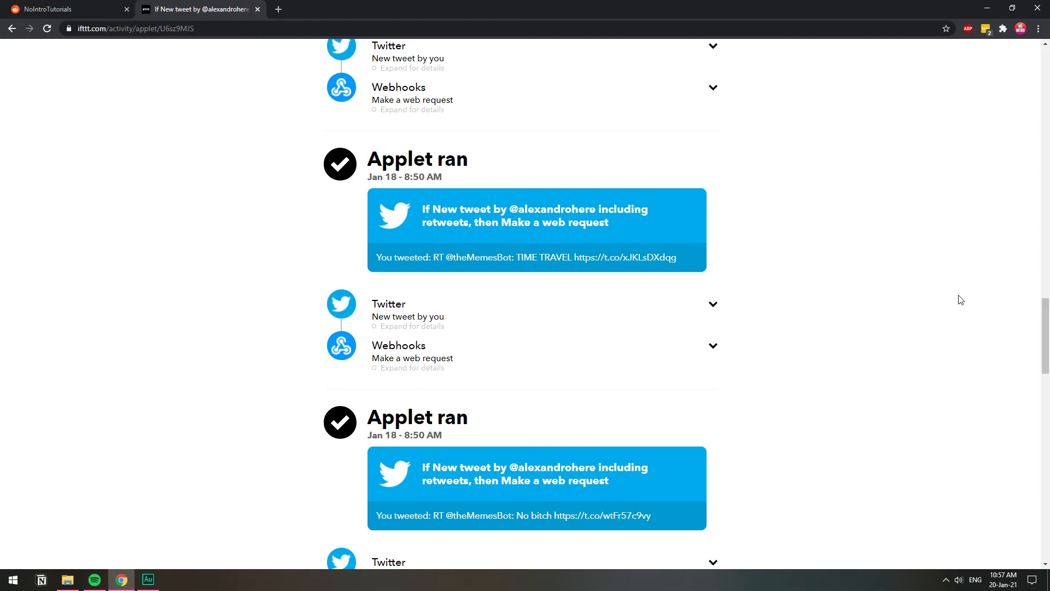
mouse_move(1047, 328)
left_mouse_down()
mouse_move(1047, 259)
mouse_move(1046, 322)
left_mouse_up()
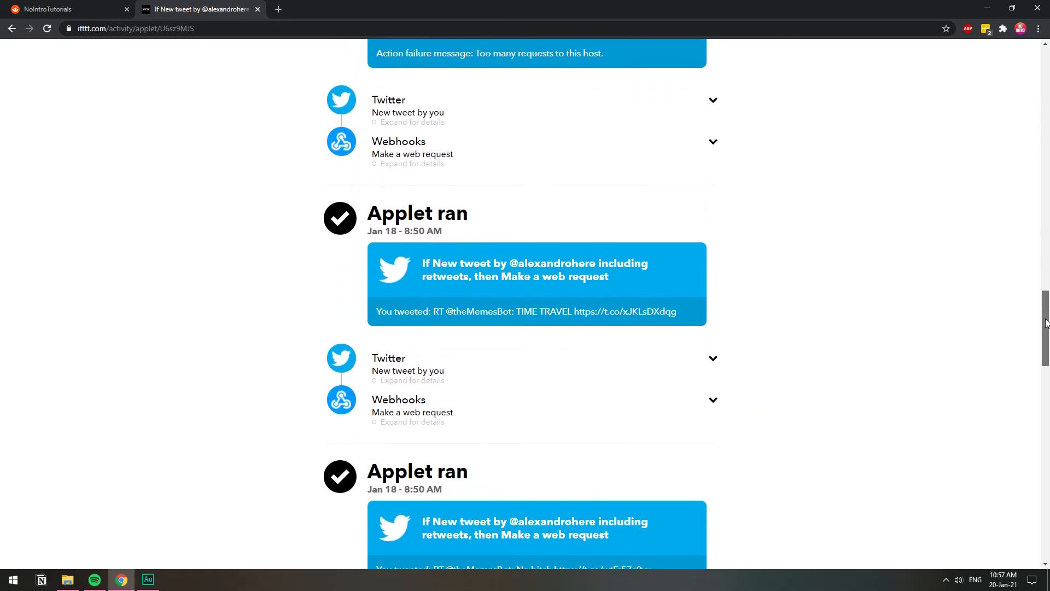
left_click_drag(382, 209, 457, 211)
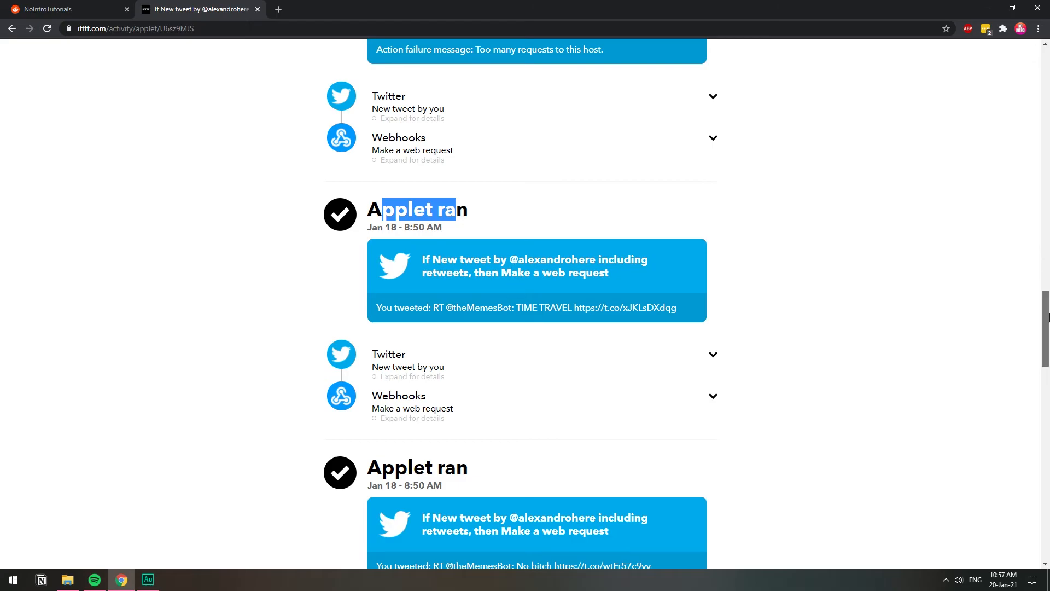
scroll(490, 157, "up", 3)
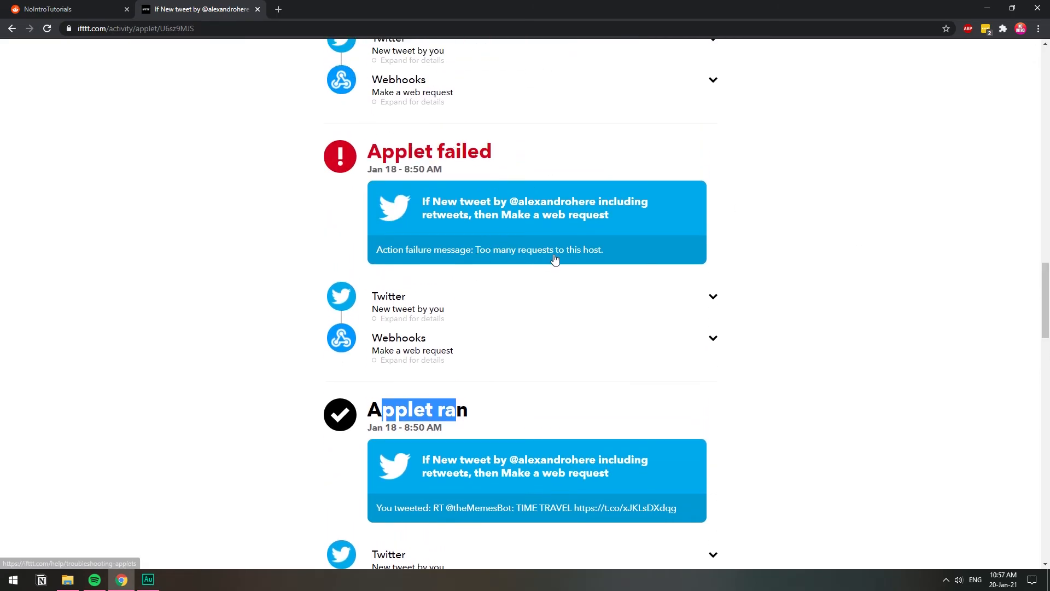
left_click(66, 8)
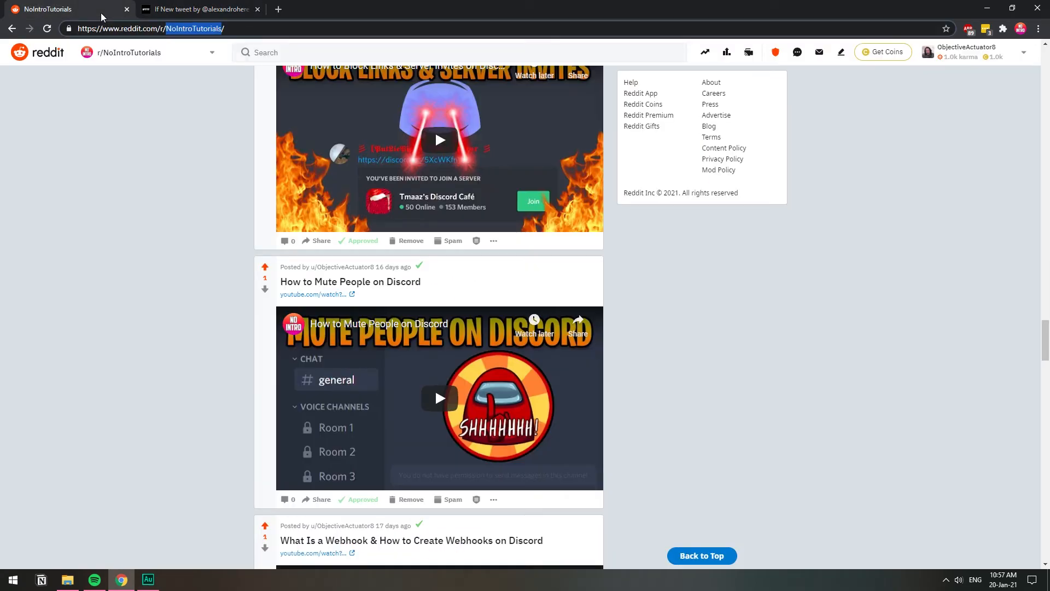
left_click_drag(1036, 344, 1045, 140)
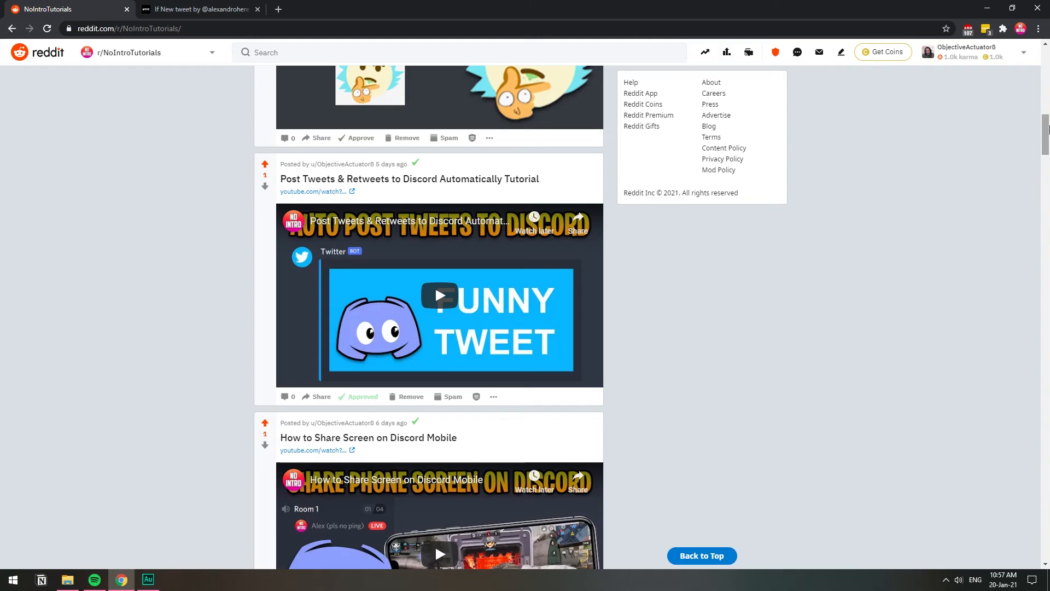